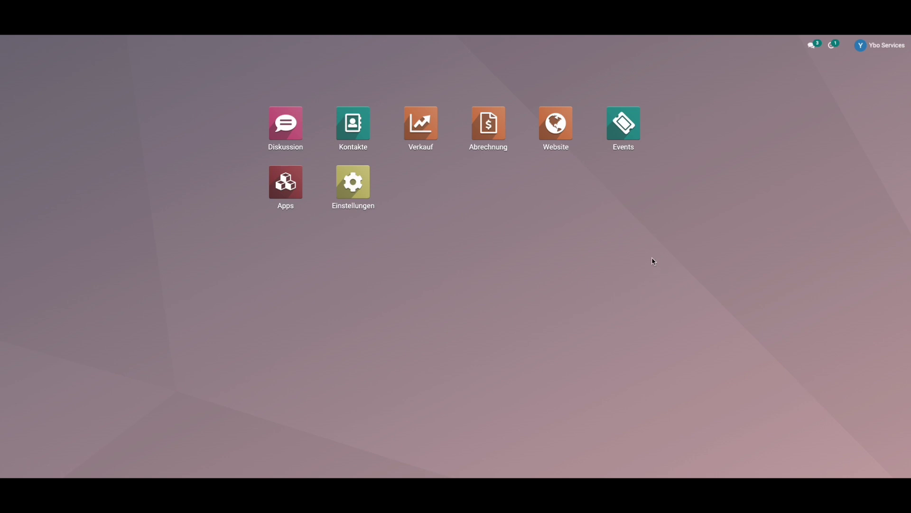
- In Events, glance at Konferenz Michel Angelo, then open the Apéro für die Kunstausstellung event
{"action": "left_click", "coordinate": [632, 123]}
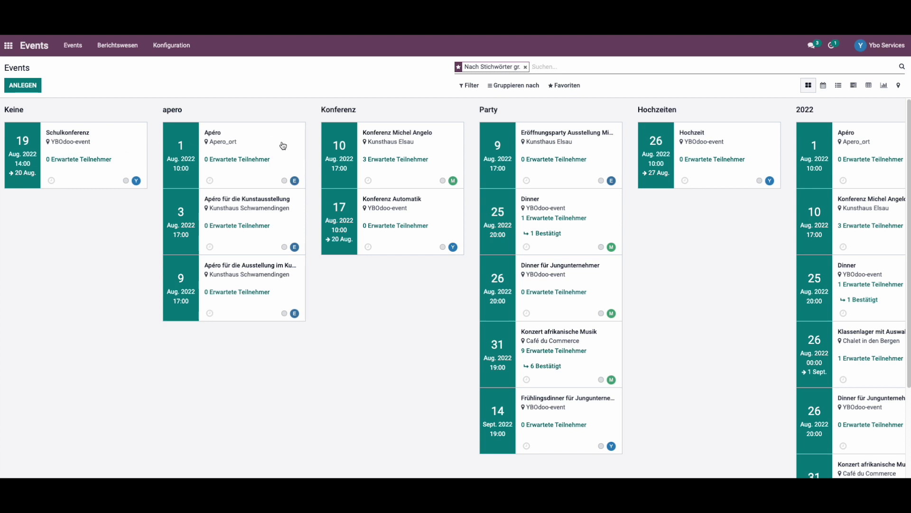
{"action": "left_click", "coordinate": [416, 145]}
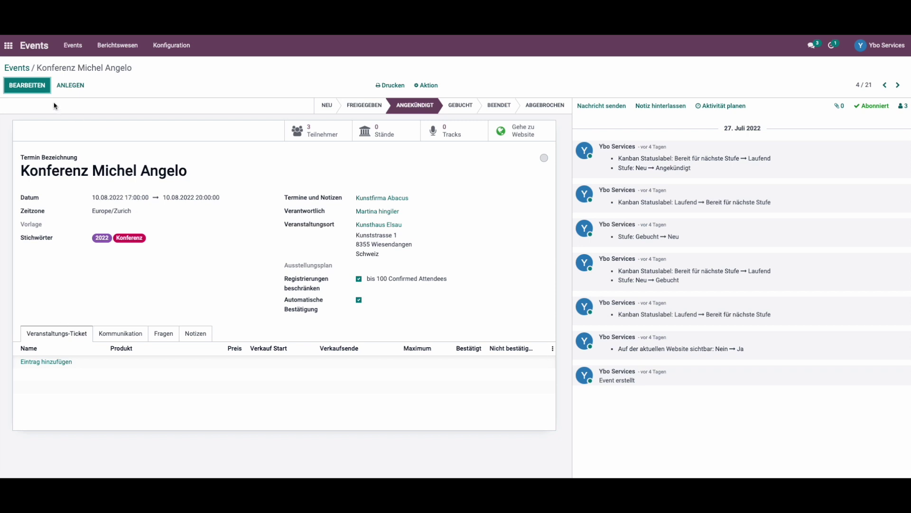
{"action": "left_click", "coordinate": [19, 67]}
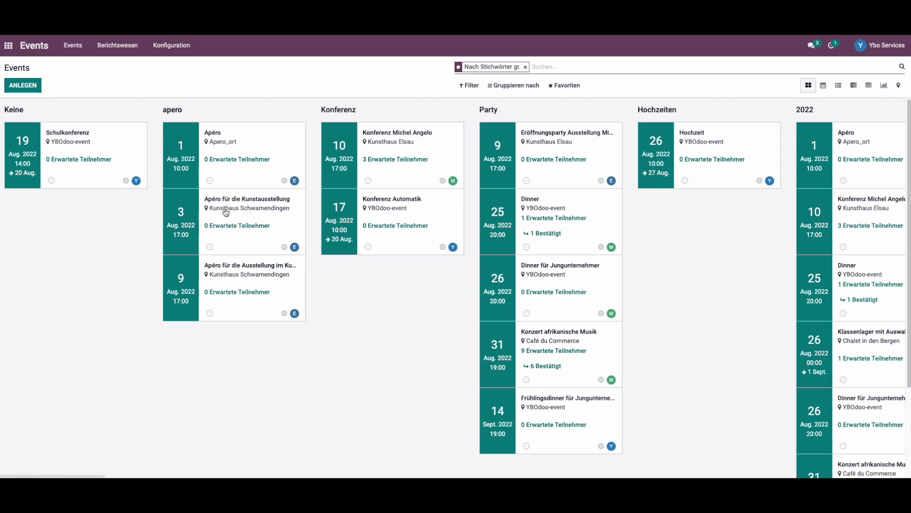
{"action": "left_click", "coordinate": [216, 207]}
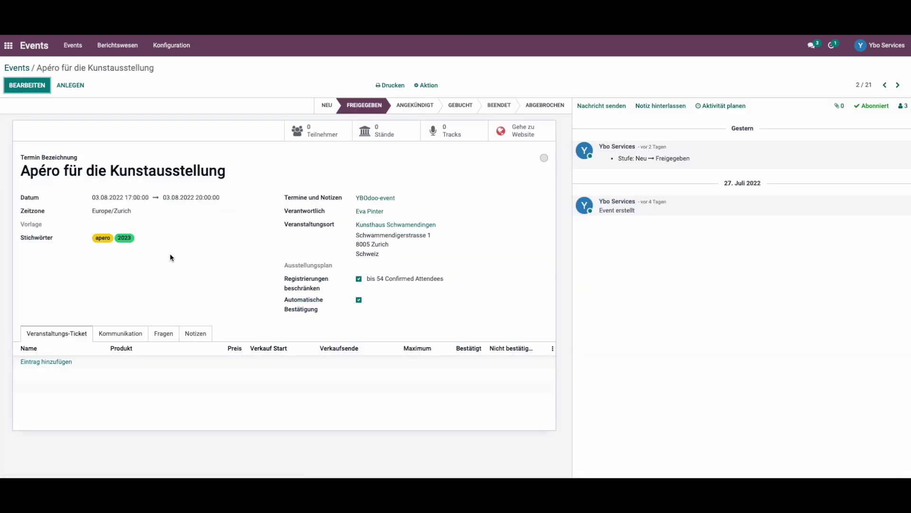
- Add a free Event Registration ticket at 0,00, save the event, and view its attendees
{"action": "left_click", "coordinate": [48, 363]}
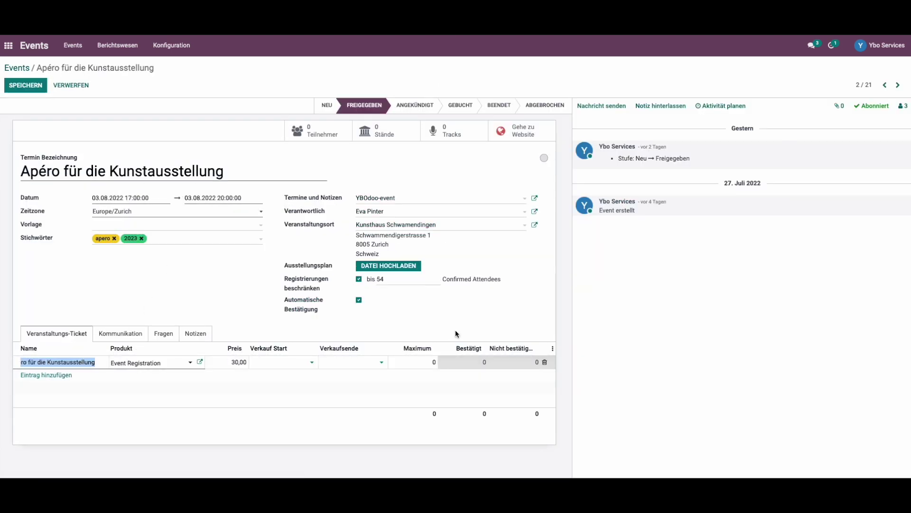
{"action": "left_click", "coordinate": [232, 363]}
{"action": "key", "text": "BackSpace"}
{"action": "key", "text": "shift+Tab"}
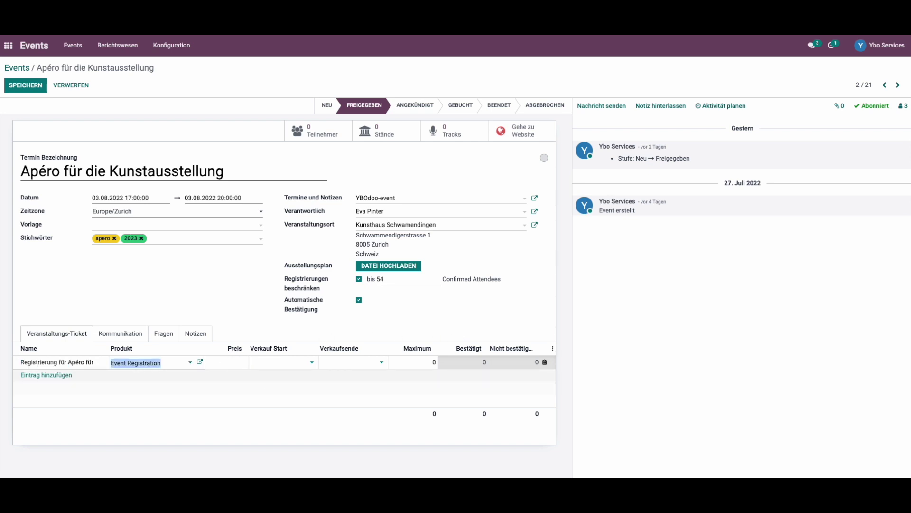
{"action": "left_click", "coordinate": [32, 86]}
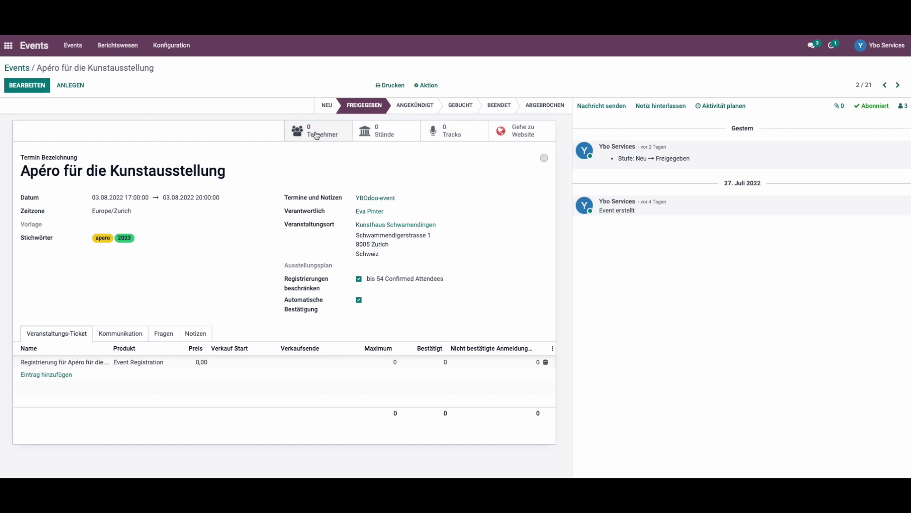
{"action": "left_click", "coordinate": [316, 135]}
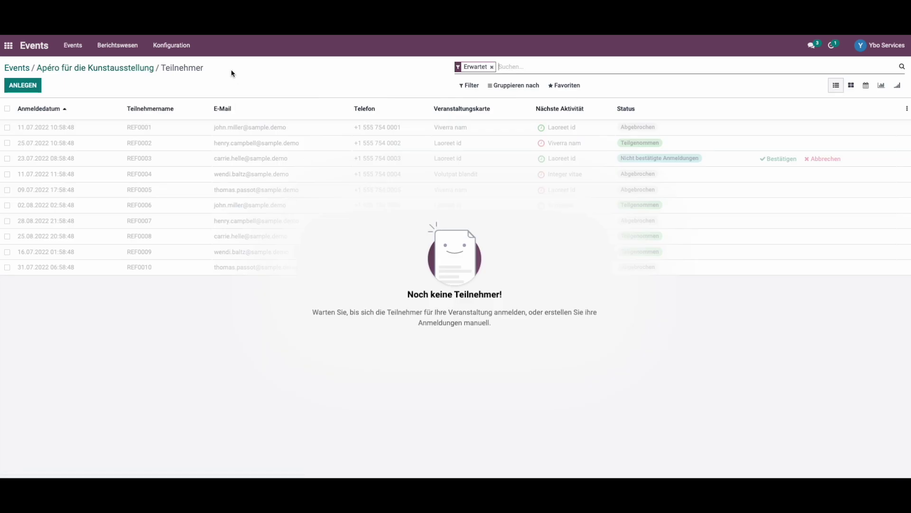
- Create a new attendee registration from the Apéro event's empty attendee list
{"action": "left_click", "coordinate": [23, 85]}
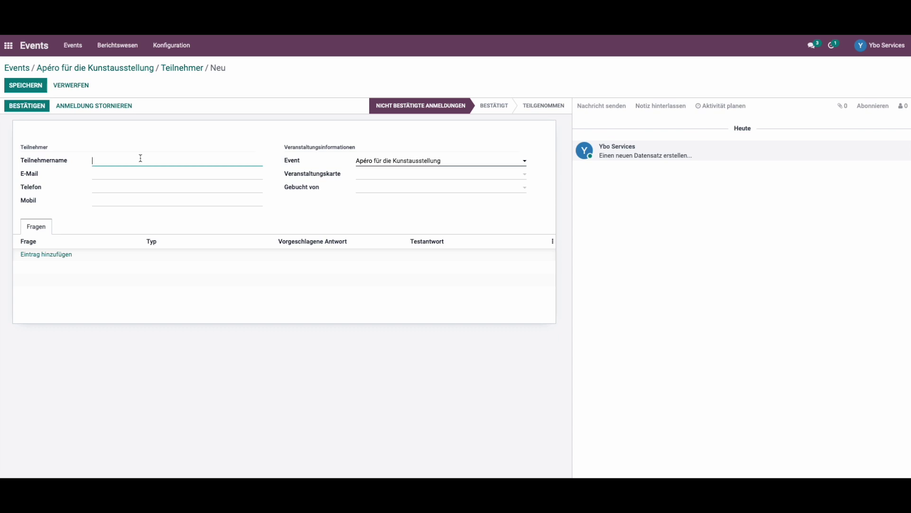
- Enter the first attendee's full name and e-mail address
{"action": "type", "text": "kornelia Zukunft"}
{"action": "left_click", "coordinate": [112, 171]}
{"action": "left_click", "coordinate": [113, 172]}
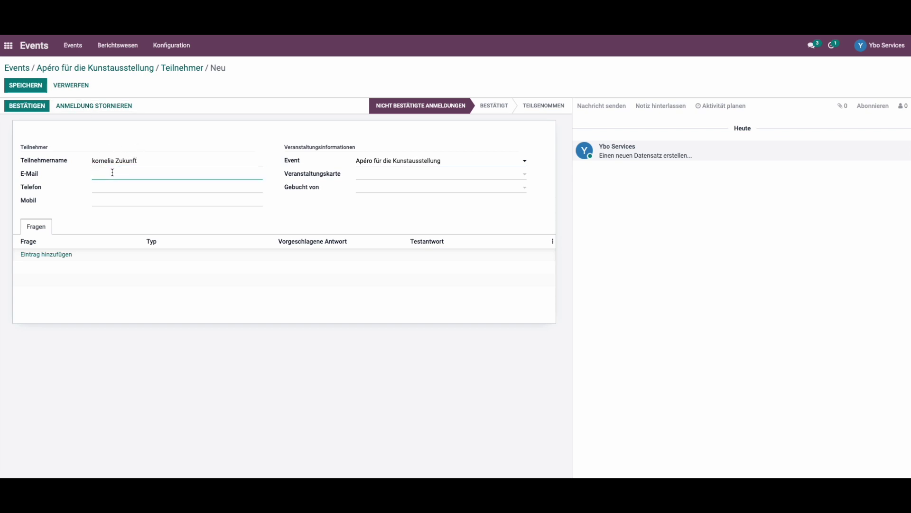
{"action": "type", "text": "ko"}
{"action": "type", "text": "ngenheit.com"}
{"action": "key", "text": "Tab"}
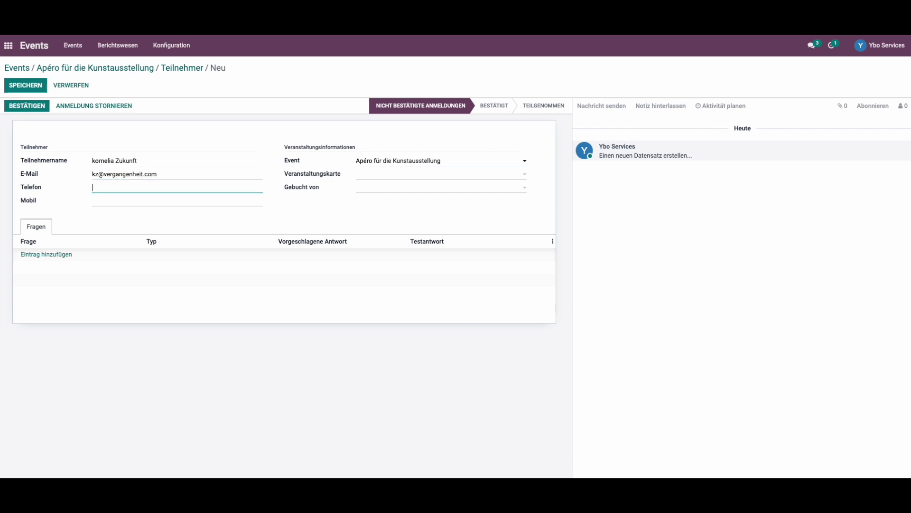
- Assign the Registrierung für Apéro für die Kunstausstellung ticket and a booking contact, then save
{"action": "left_click", "coordinate": [377, 180]}
{"action": "left_click", "coordinate": [386, 190]}
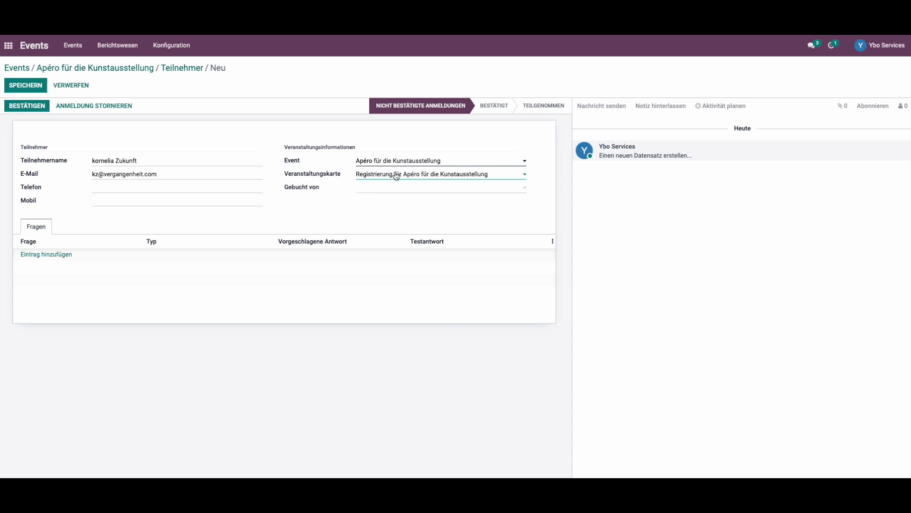
{"action": "left_click", "coordinate": [400, 189]}
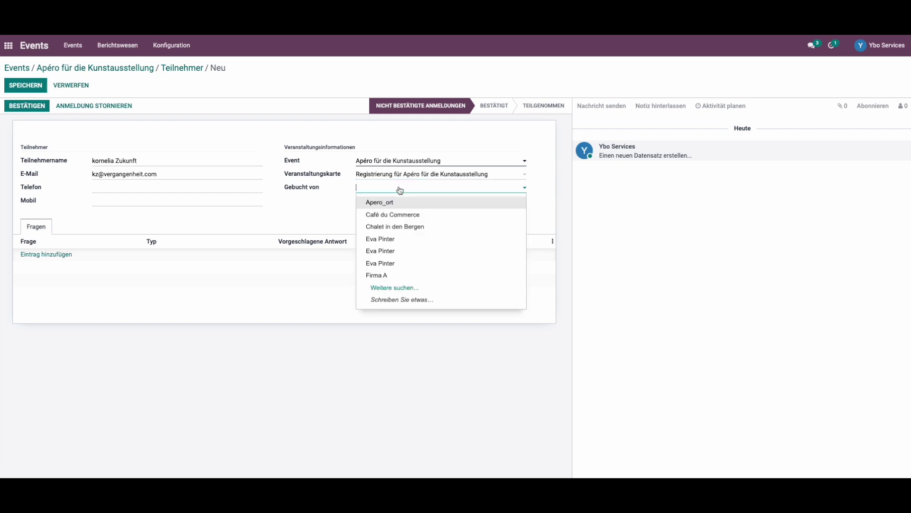
{"action": "left_click", "coordinate": [397, 239]}
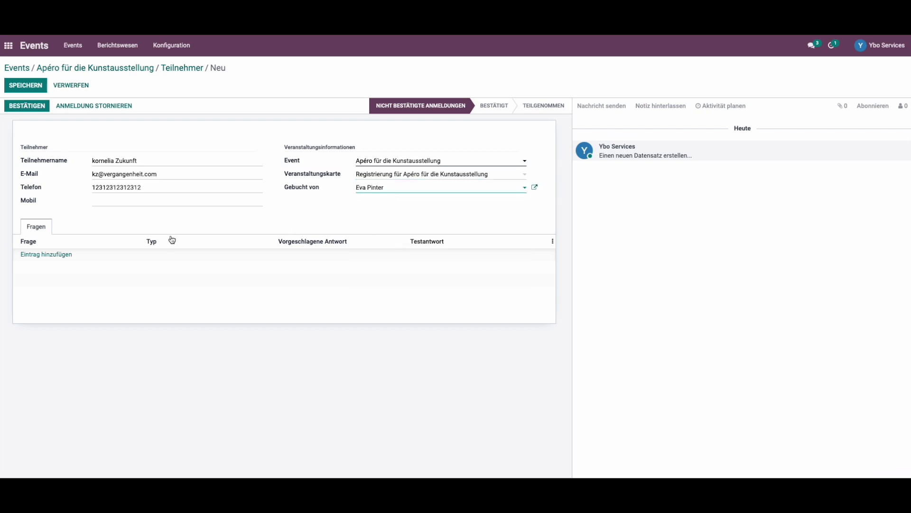
{"action": "left_click", "coordinate": [55, 256]}
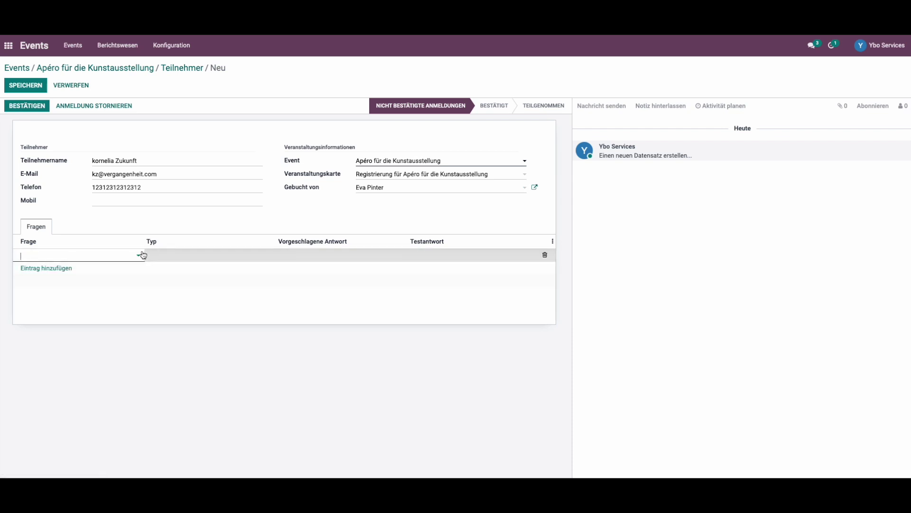
{"action": "left_click", "coordinate": [139, 299]}
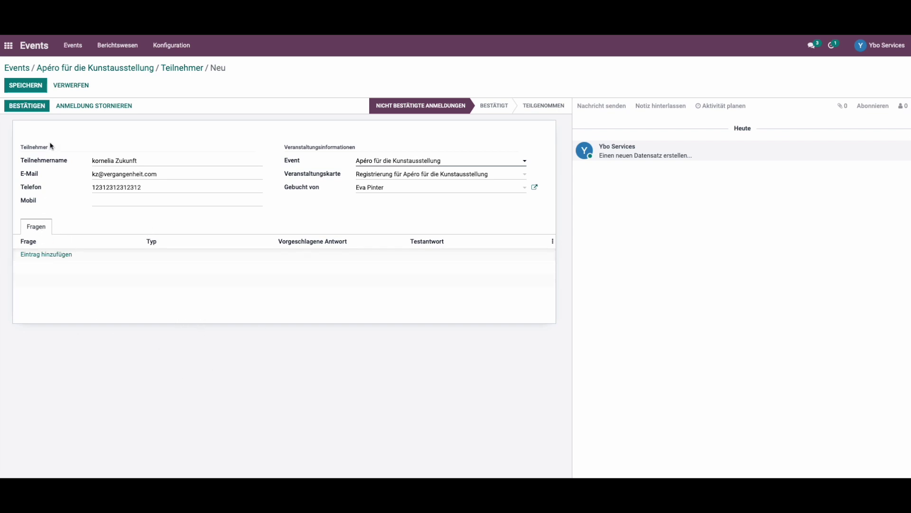
{"action": "left_click", "coordinate": [33, 87]}
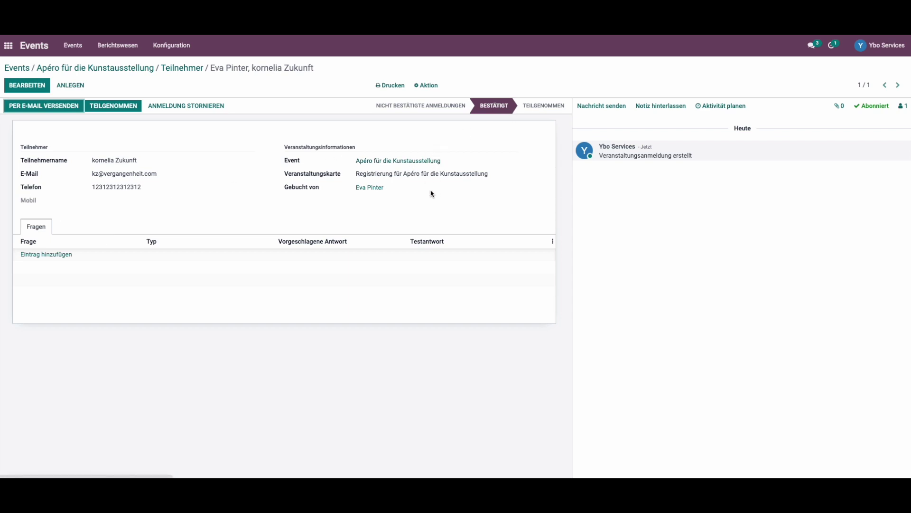
- Return to the Apéro event's attendee list and create another registration
{"action": "left_click", "coordinate": [424, 161]}
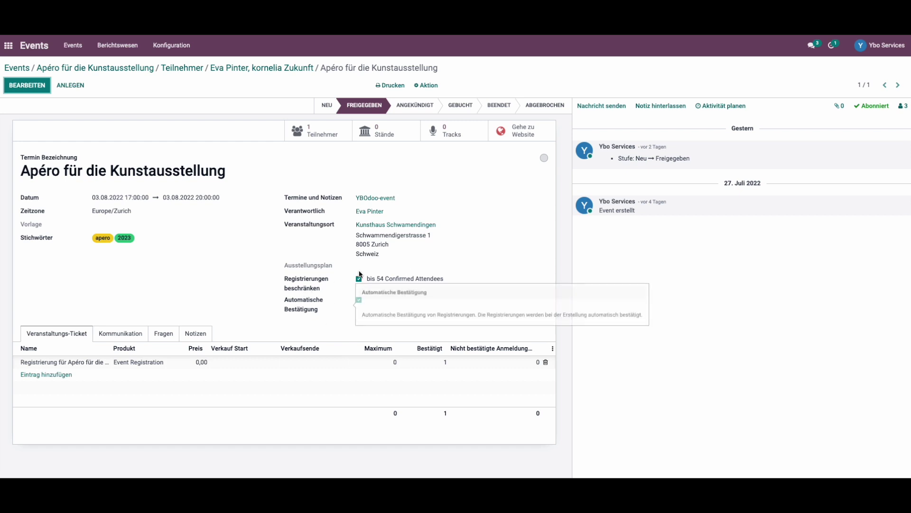
{"action": "left_click", "coordinate": [325, 129]}
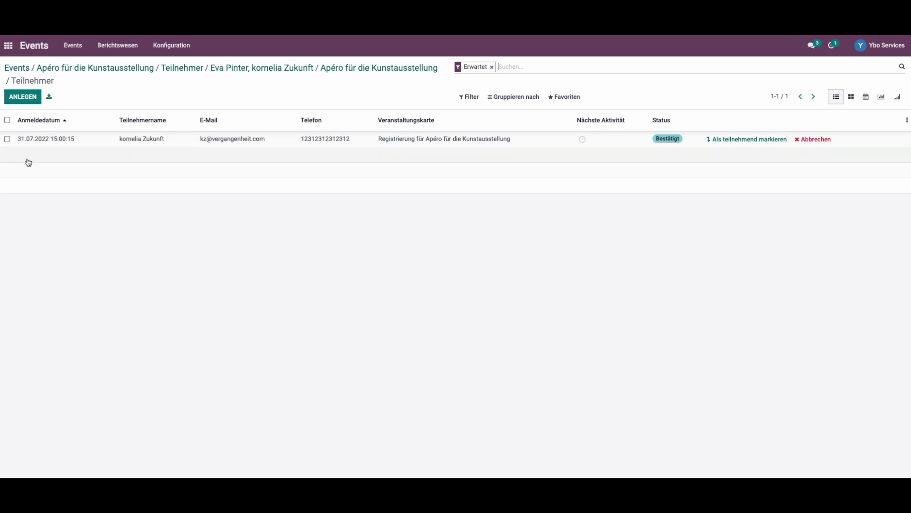
{"action": "left_click", "coordinate": [22, 98]}
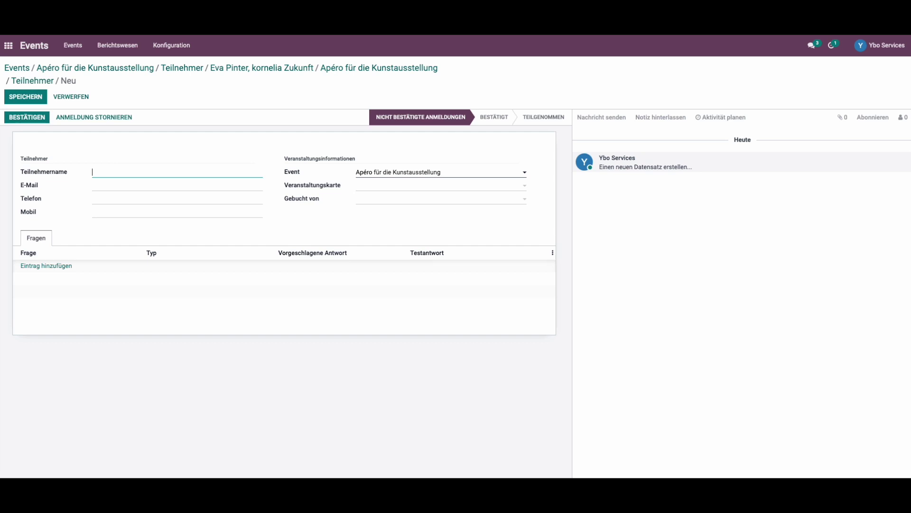
- Enter the second attendee's name and e-mail address
{"action": "type", "text": "Hans Macher"}
{"action": "left_click", "coordinate": [117, 182]}
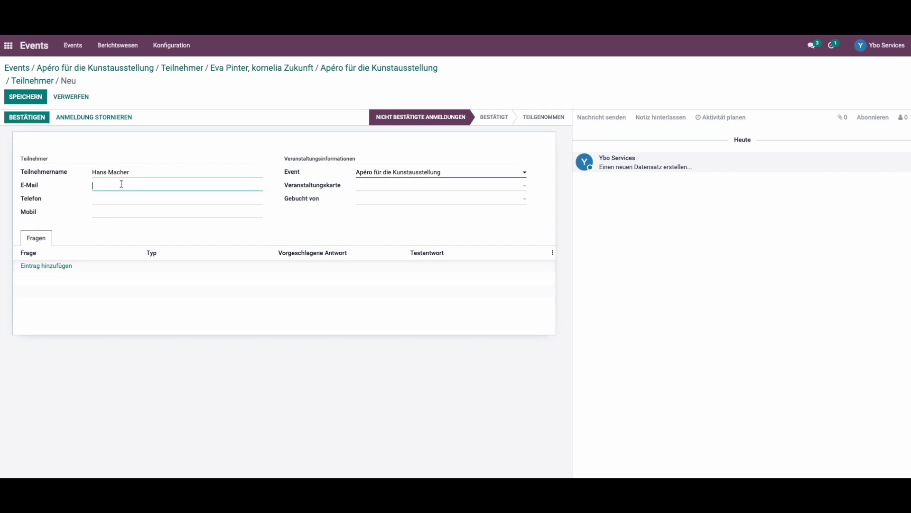
{"action": "type", "text": "hm@test.com"}
- Give the second attendee the event's registration ticket and a booking contact, then save
{"action": "left_click", "coordinate": [368, 190]}
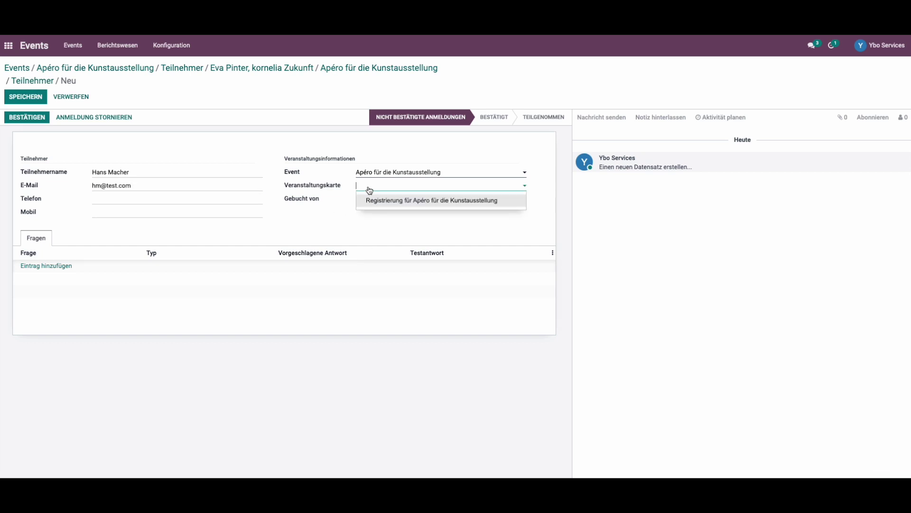
{"action": "left_click", "coordinate": [385, 200]}
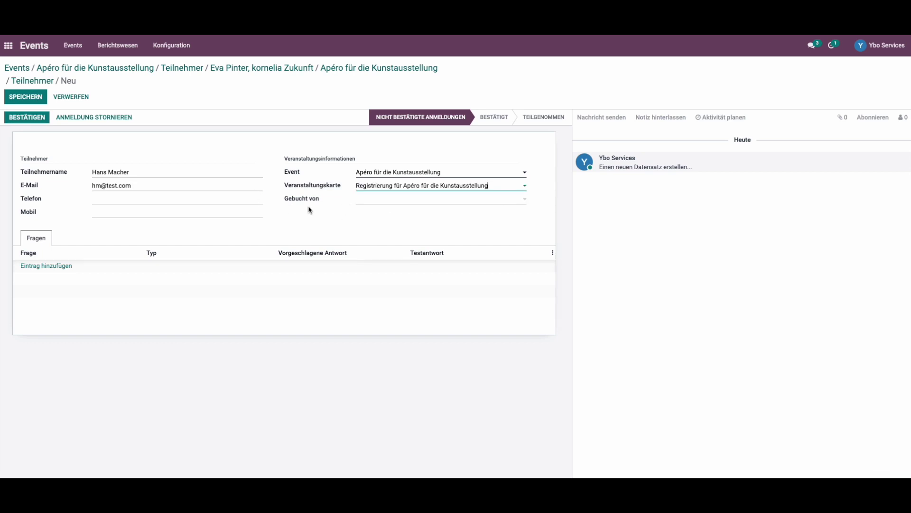
{"action": "left_click", "coordinate": [378, 201]}
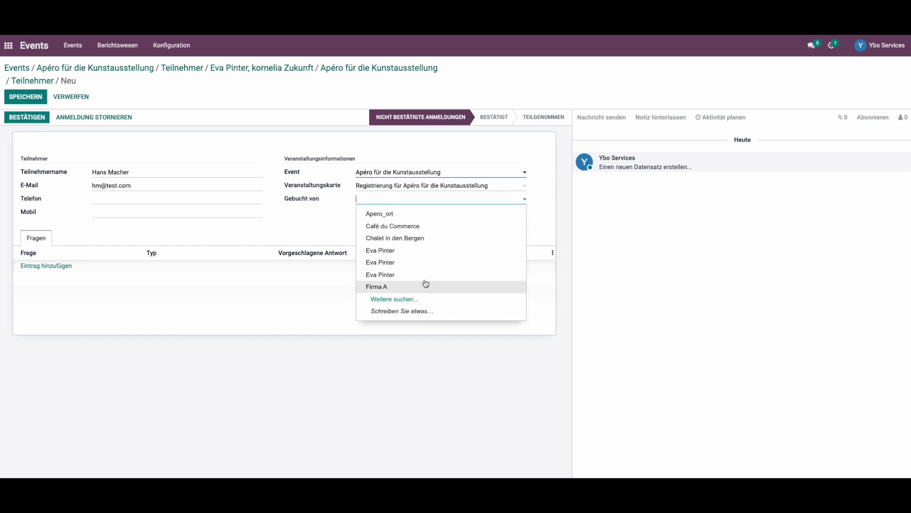
{"action": "left_click", "coordinate": [422, 263]}
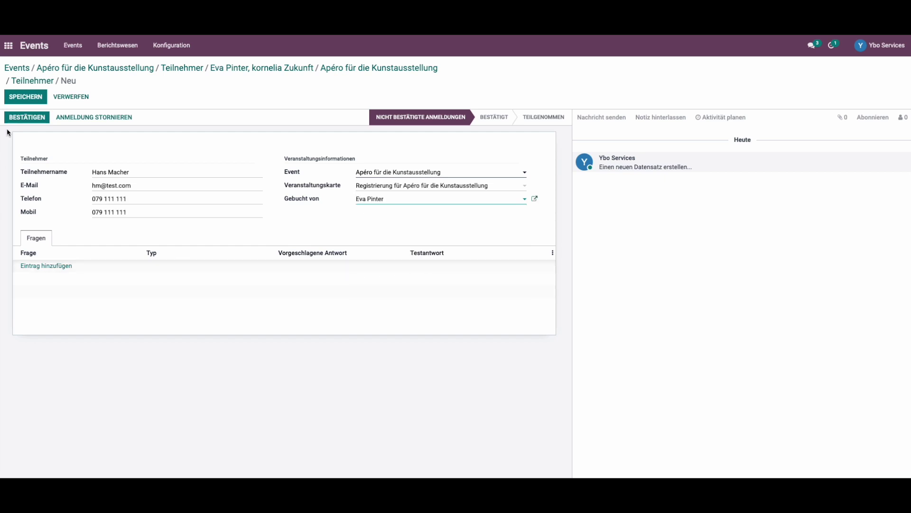
{"action": "left_click", "coordinate": [40, 97]}
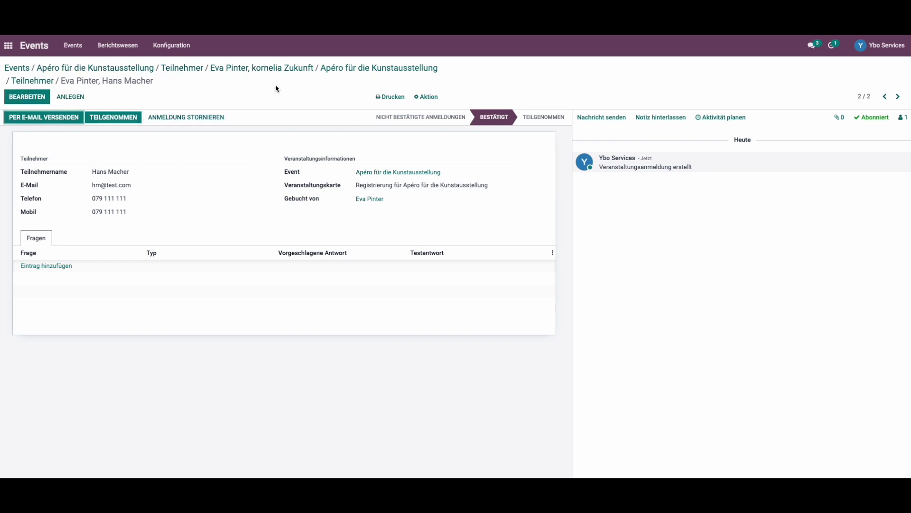
- Go back to the Apéro event and show its two confirmed attendees
{"action": "left_click", "coordinate": [104, 72]}
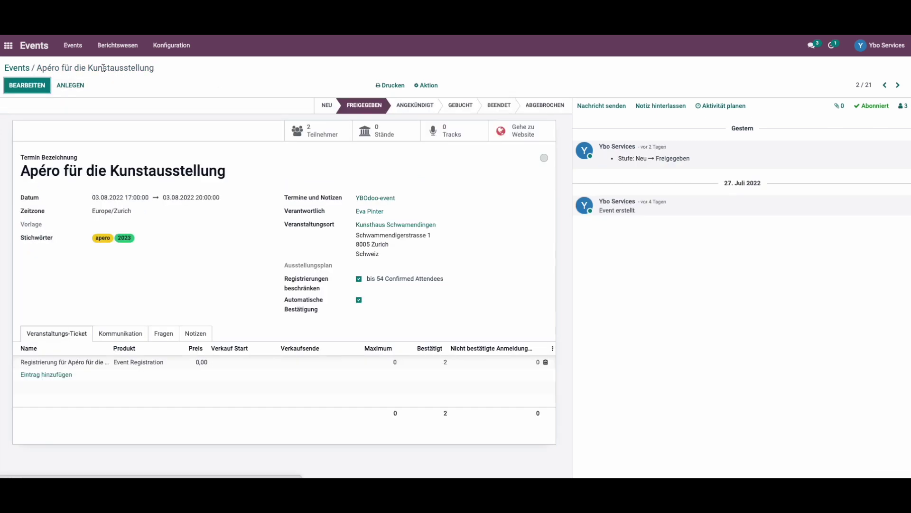
{"action": "left_click", "coordinate": [329, 137]}
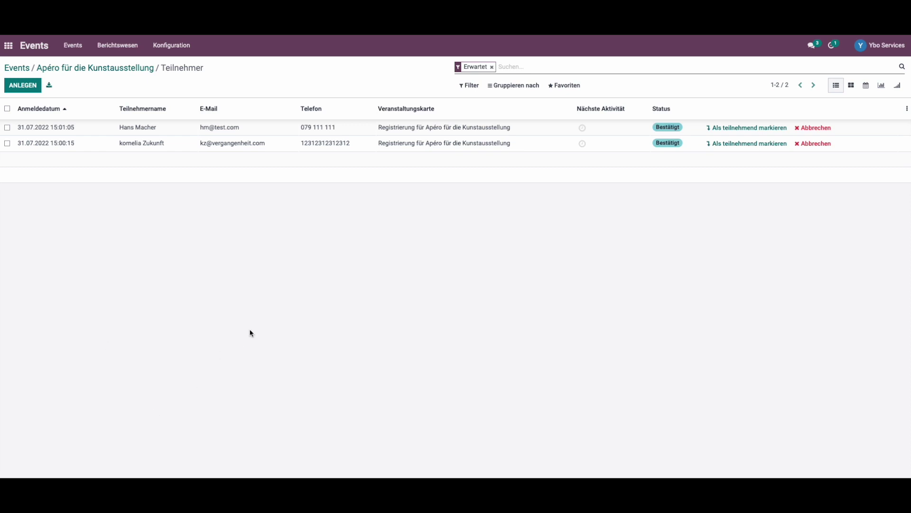
- Sort attendees by Teilnehmername and mark the first one Teilgenommen
{"action": "left_click", "coordinate": [165, 109]}
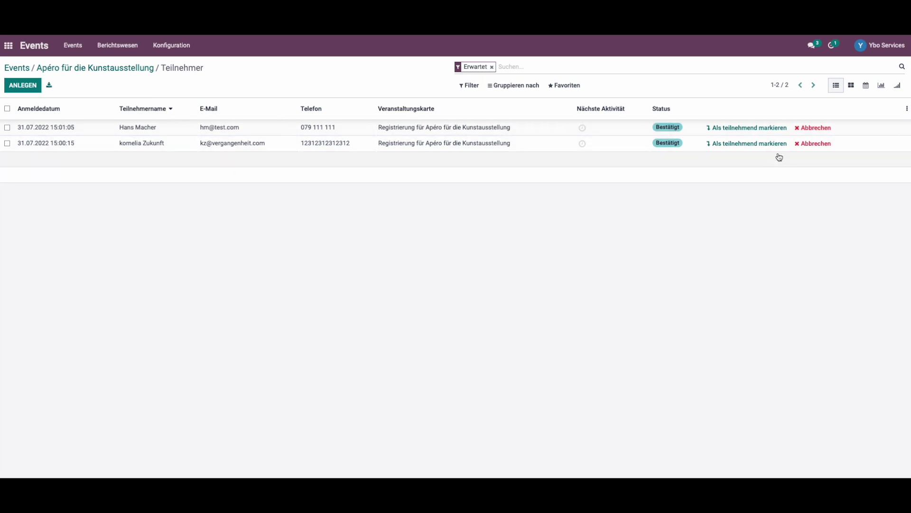
{"action": "left_click", "coordinate": [775, 130]}
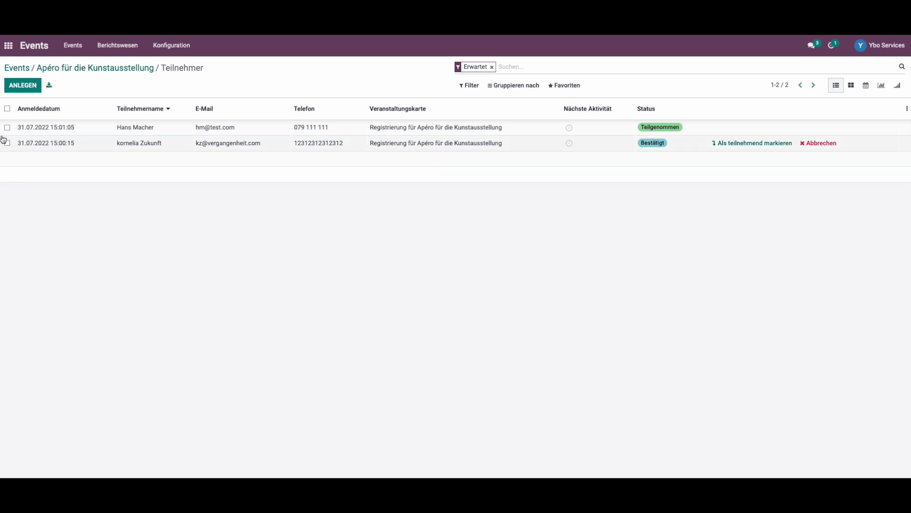
- Enable the Strichcode attendance option in Events settings and save it
{"action": "left_click", "coordinate": [189, 50]}
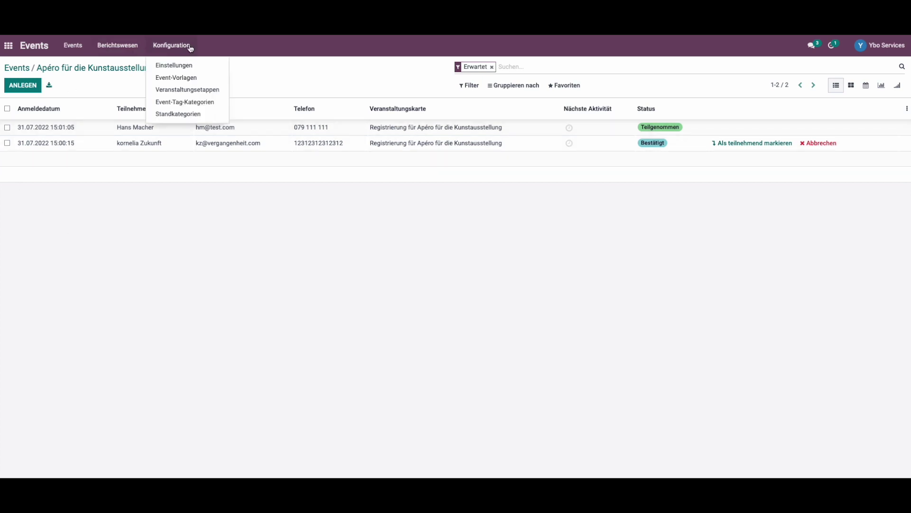
{"action": "left_click", "coordinate": [201, 66]}
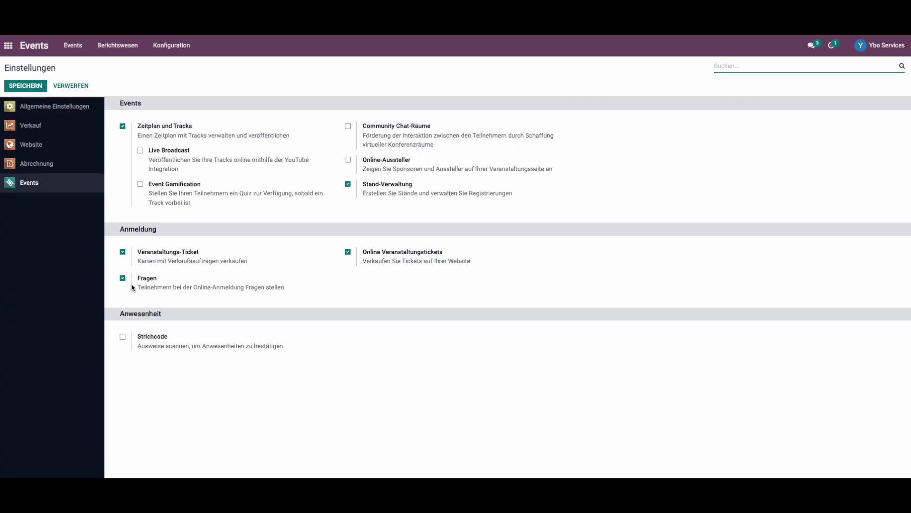
{"action": "left_click", "coordinate": [123, 338]}
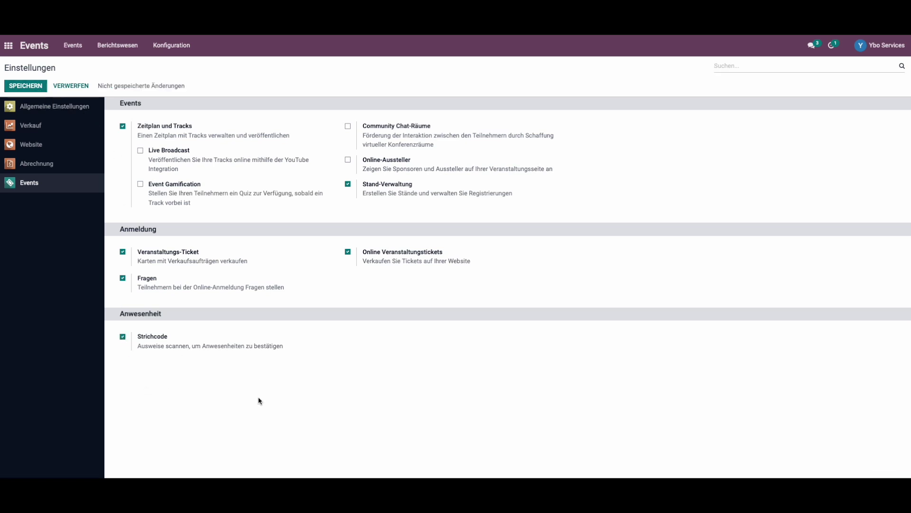
{"action": "left_click_drag", "start_coordinate": [142, 346], "coordinate": [288, 349]}
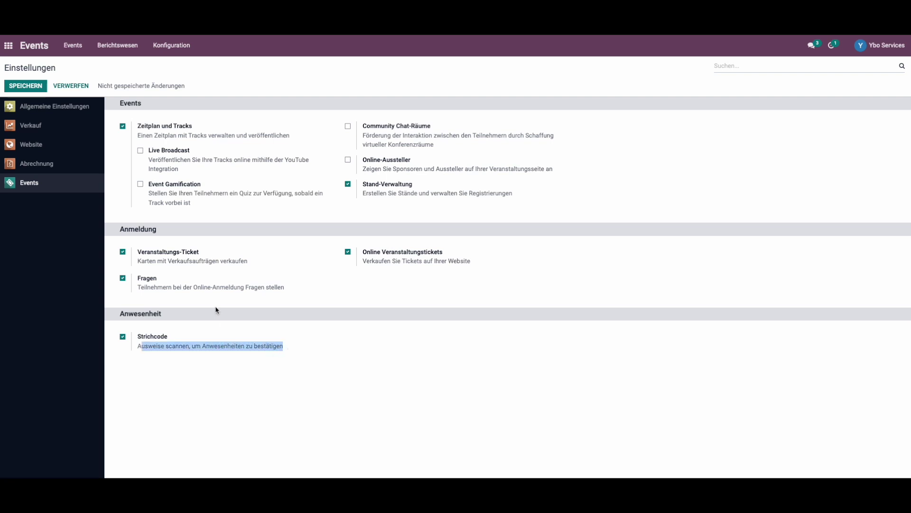
{"action": "left_click", "coordinate": [38, 90]}
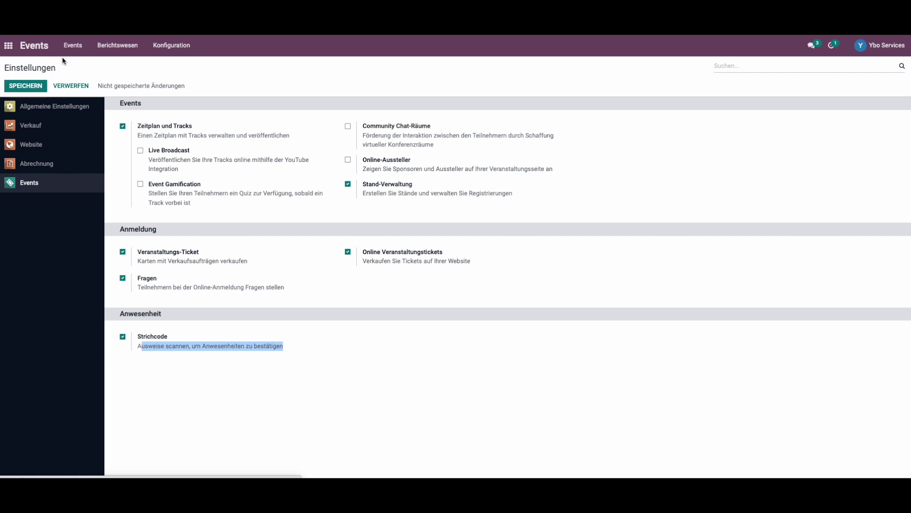
{"action": "left_click", "coordinate": [75, 46]}
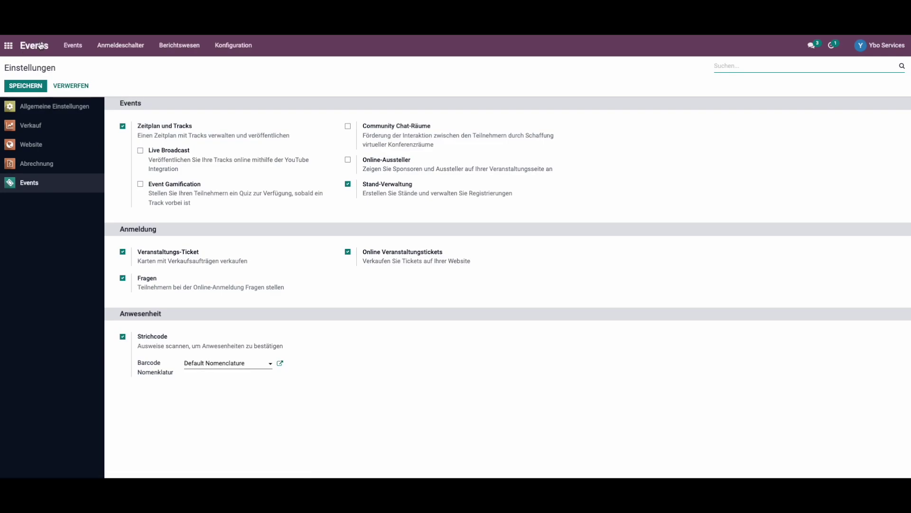
- Open the Anmeldeschalter check-in desk and choose Select Attendee to list all attendees
{"action": "left_click", "coordinate": [74, 47]}
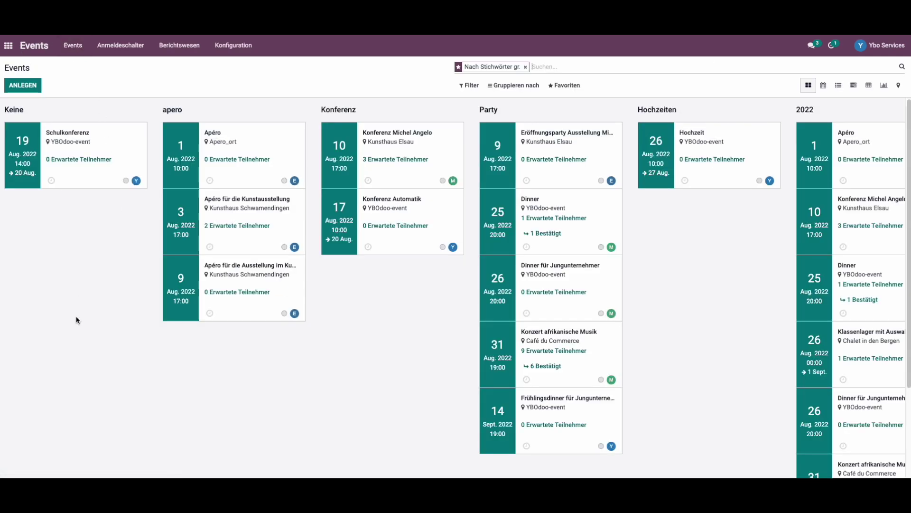
{"action": "left_click", "coordinate": [125, 47]}
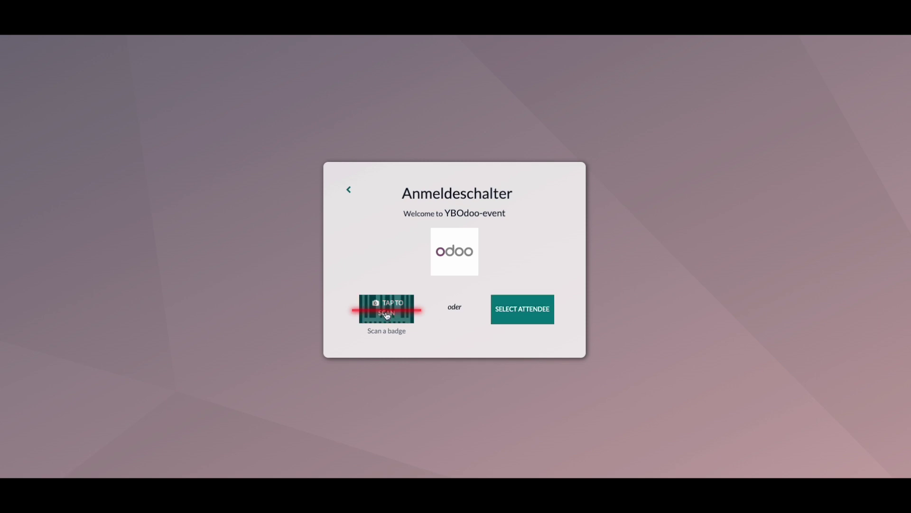
{"action": "left_click", "coordinate": [540, 317]}
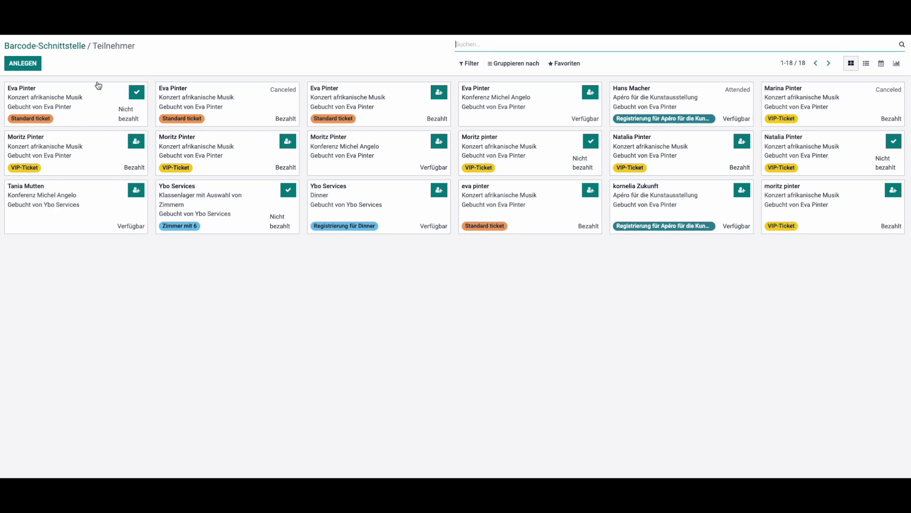
- Group the check-in desk attendees by Event, then briefly view the second Apéro attendee's registration
{"action": "left_click", "coordinate": [517, 42]}
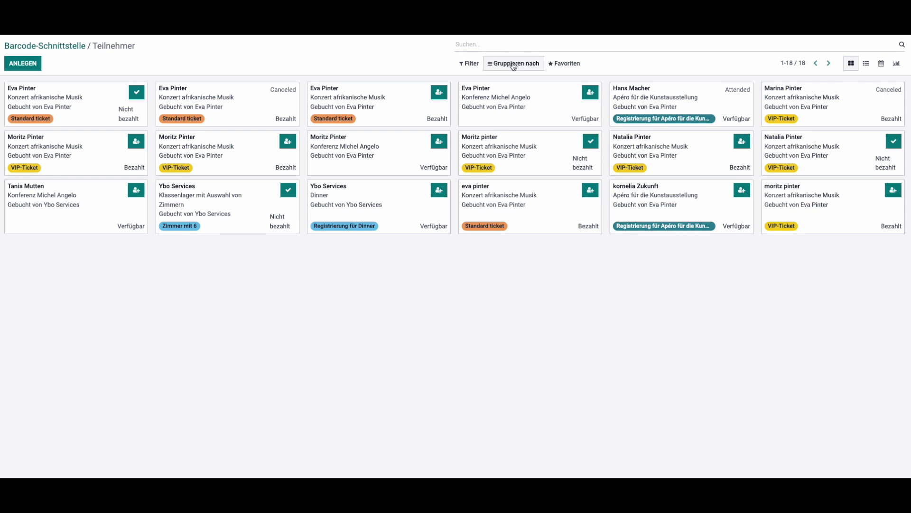
{"action": "left_click", "coordinate": [513, 65]}
{"action": "left_click", "coordinate": [505, 92]}
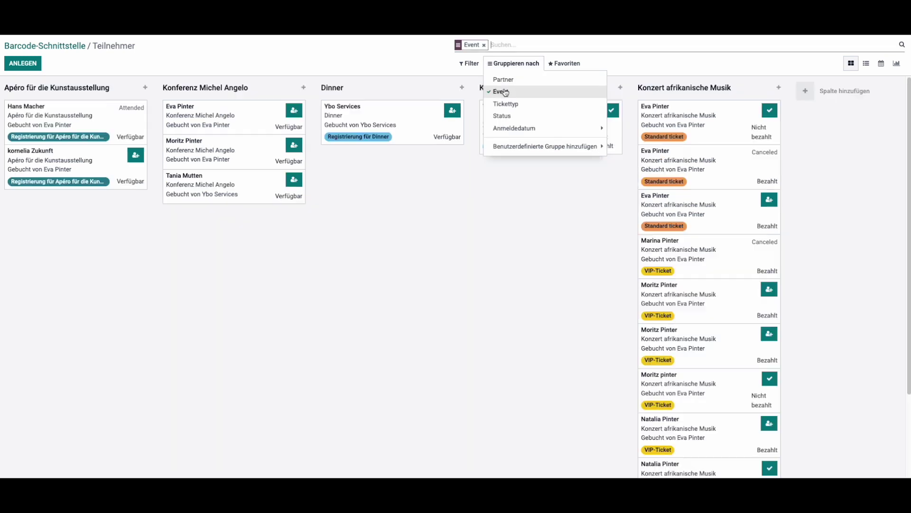
{"action": "left_click", "coordinate": [514, 128]}
{"action": "left_click", "coordinate": [124, 283]}
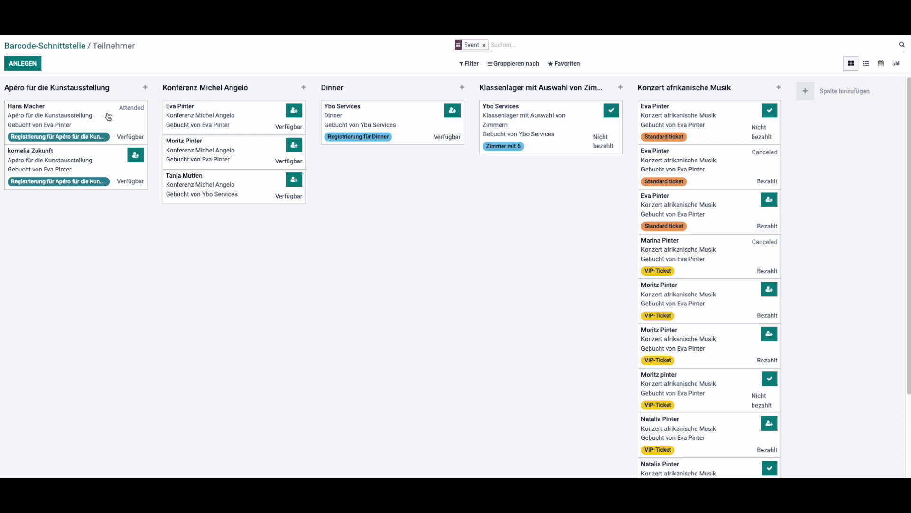
{"action": "left_click", "coordinate": [116, 114]}
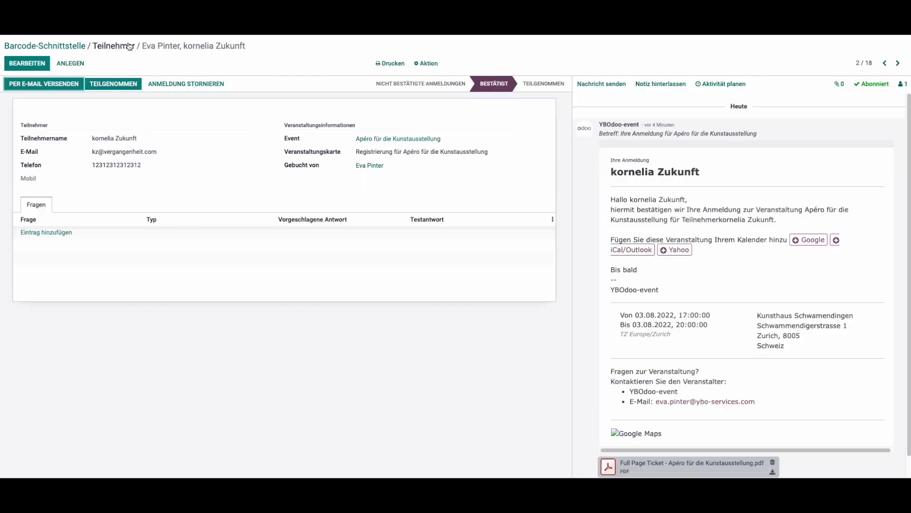
{"action": "left_click", "coordinate": [113, 46]}
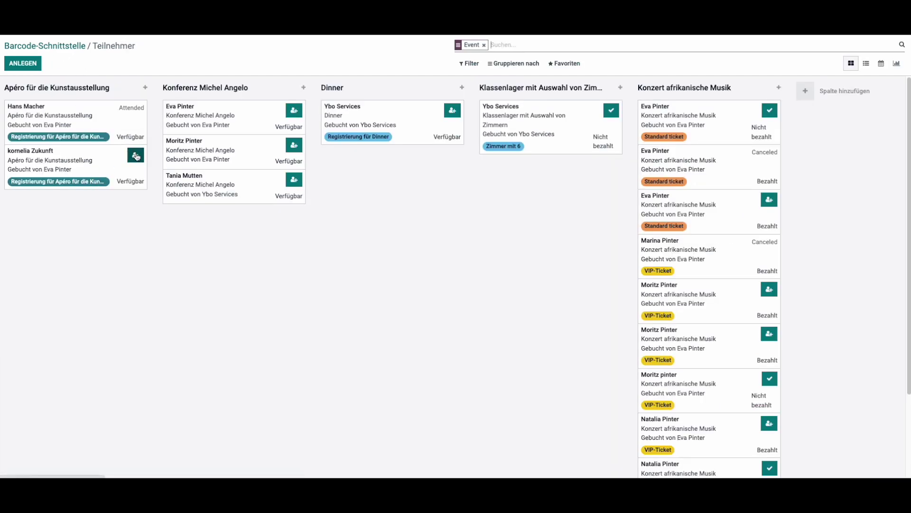
- Check in the second Apéro attendee so both registrations show Teilgenommen
{"action": "left_click", "coordinate": [136, 156]}
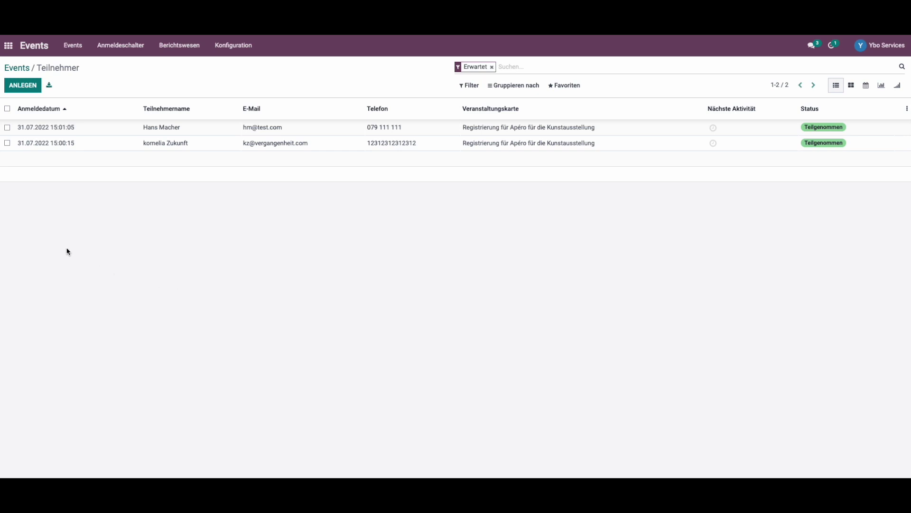
- Create a new Apéro registration with the attendee's name, confirm it and save it
{"action": "left_click", "coordinate": [23, 85]}
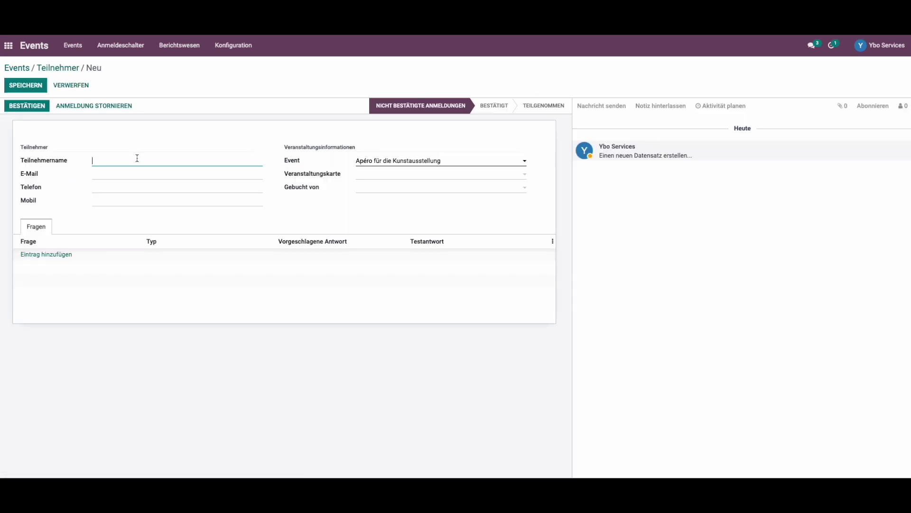
{"action": "type", "text": "Maria Frühzeitig"}
{"action": "left_click", "coordinate": [36, 103]}
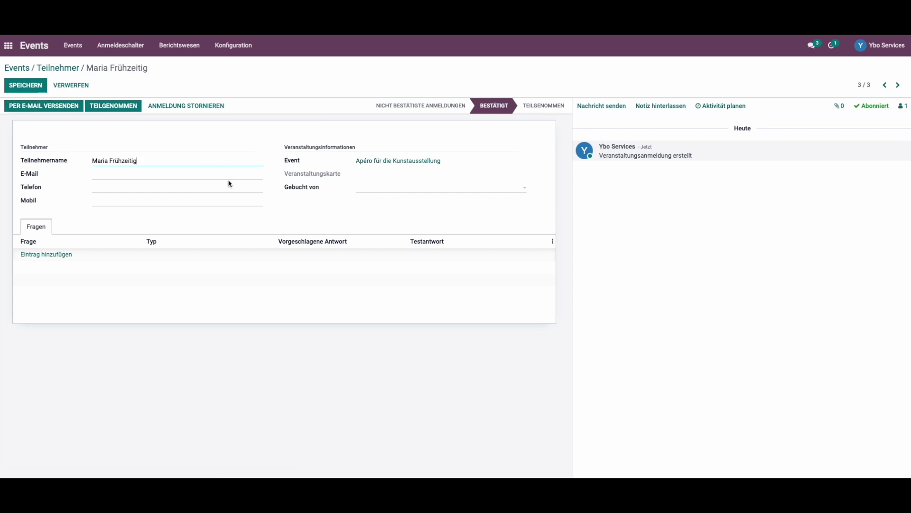
{"action": "left_click", "coordinate": [18, 85]}
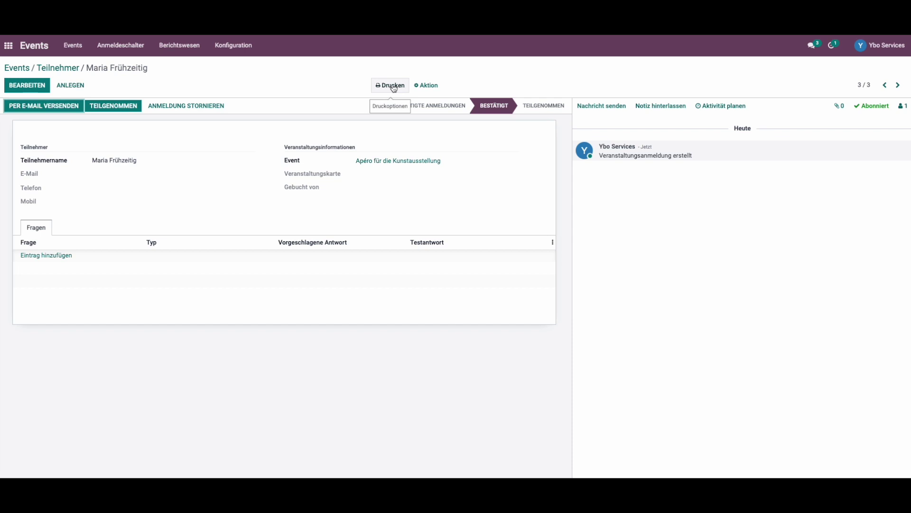
- Print the Full Page Ticket PDF for the third Apéro attendee and return to the form
{"action": "left_click", "coordinate": [394, 88]}
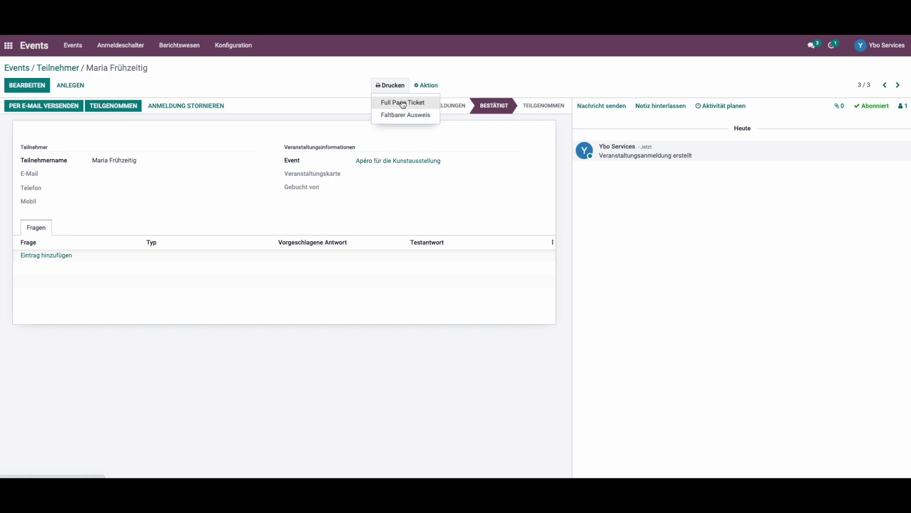
{"action": "left_click", "coordinate": [402, 103]}
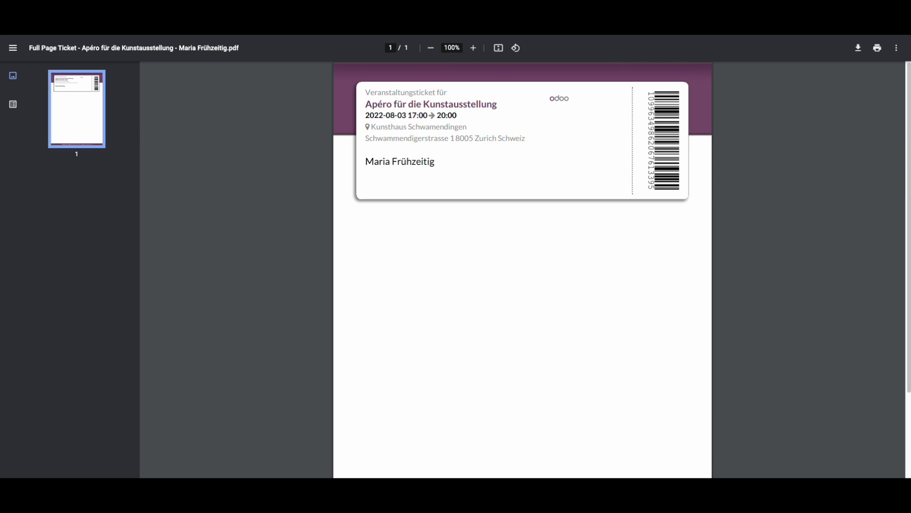
{"action": "key", "text": "ctrl+w"}
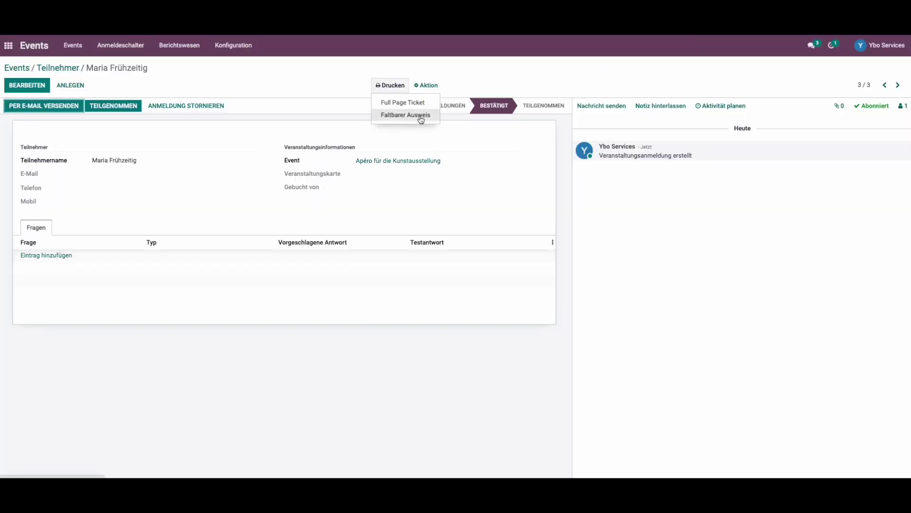
- Print the Faltbarer Ausweis badge for the third Apéro attendee
{"action": "left_click", "coordinate": [421, 115]}
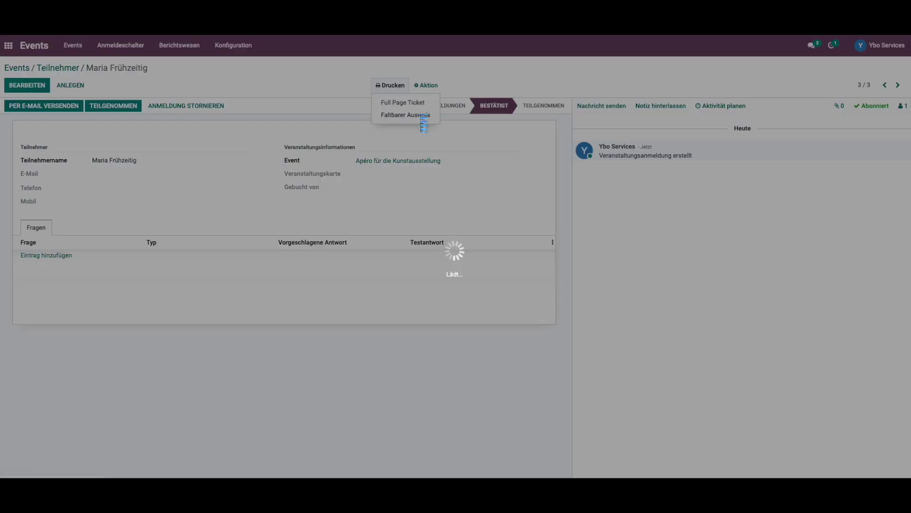